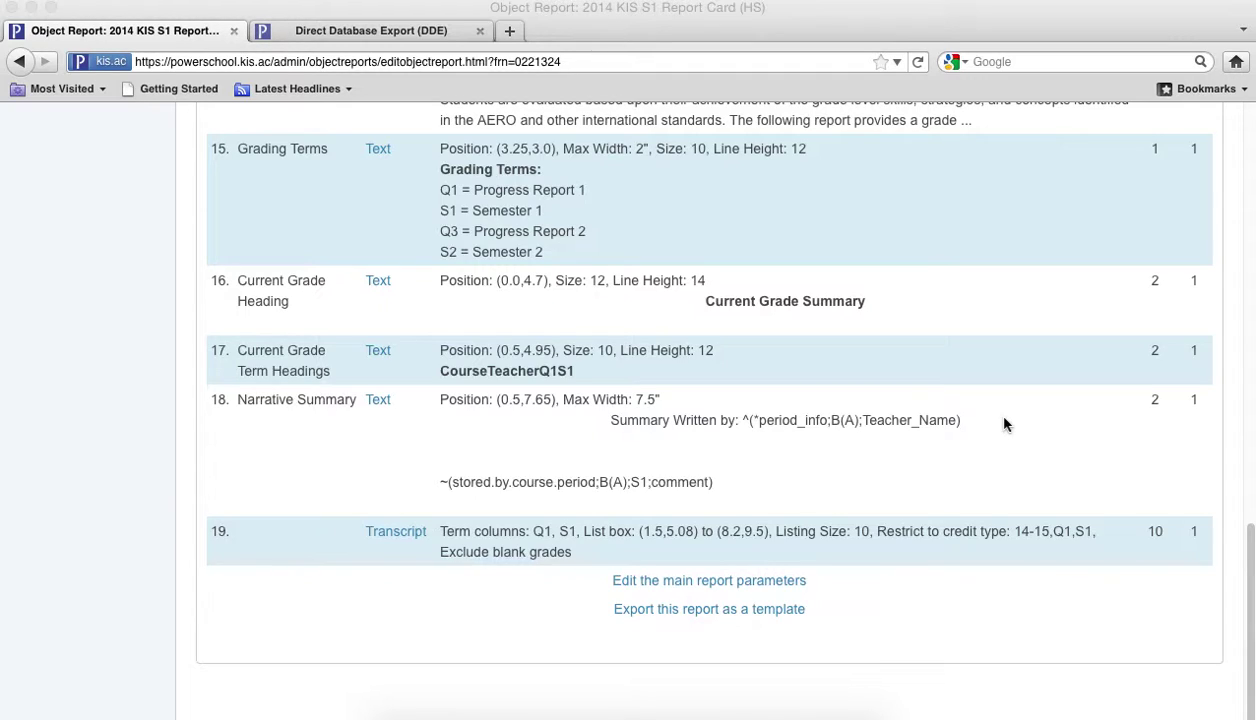
Make StoredGrades the current table in Direct Database Export and select all 71685 records.
click(352, 31)
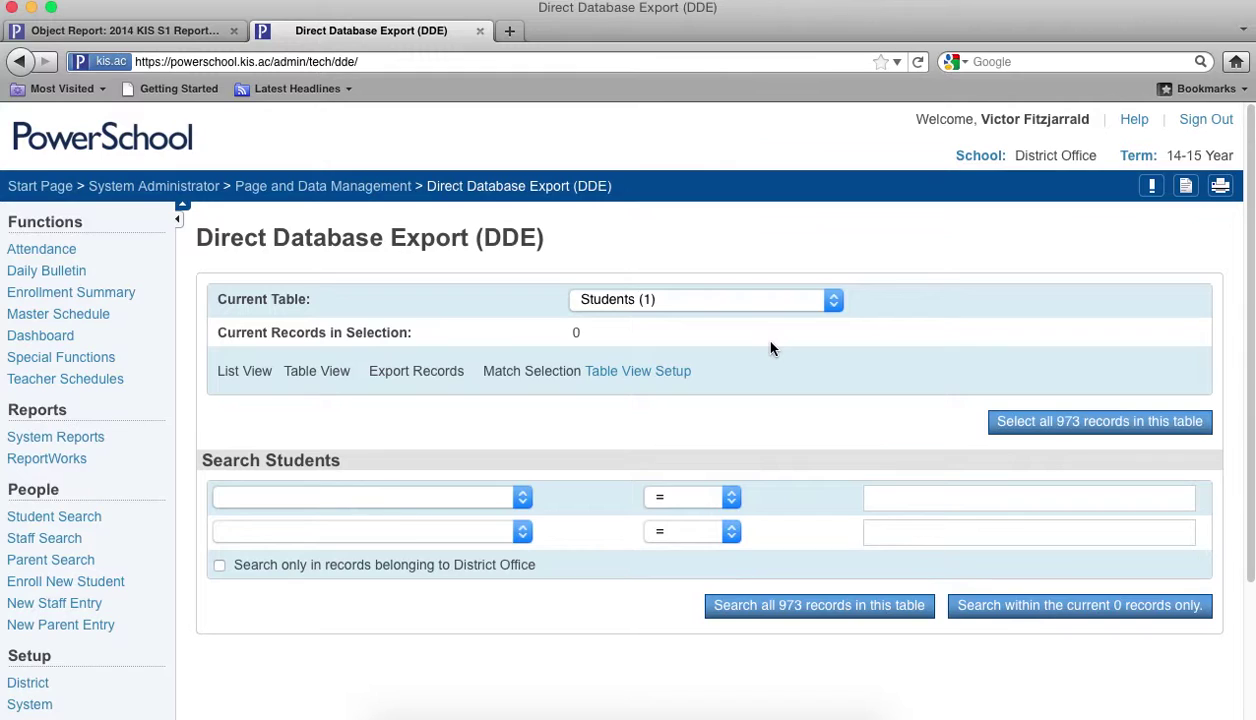
click(832, 300)
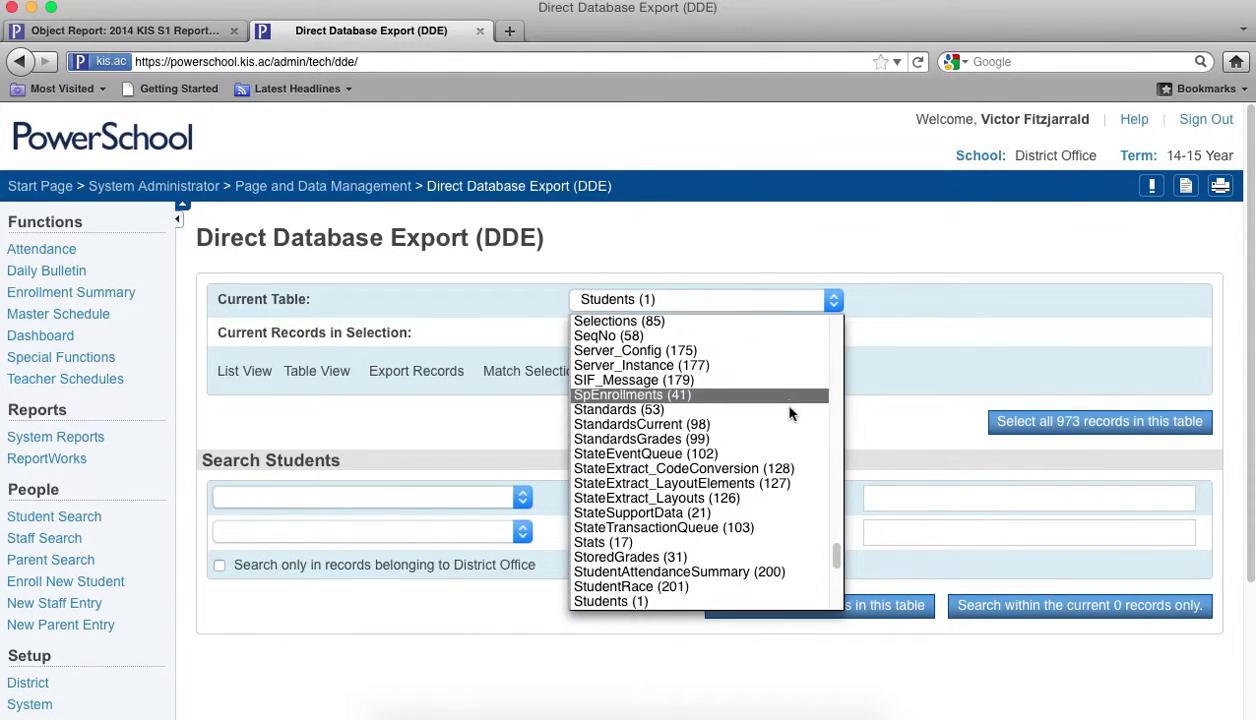
click(731, 563)
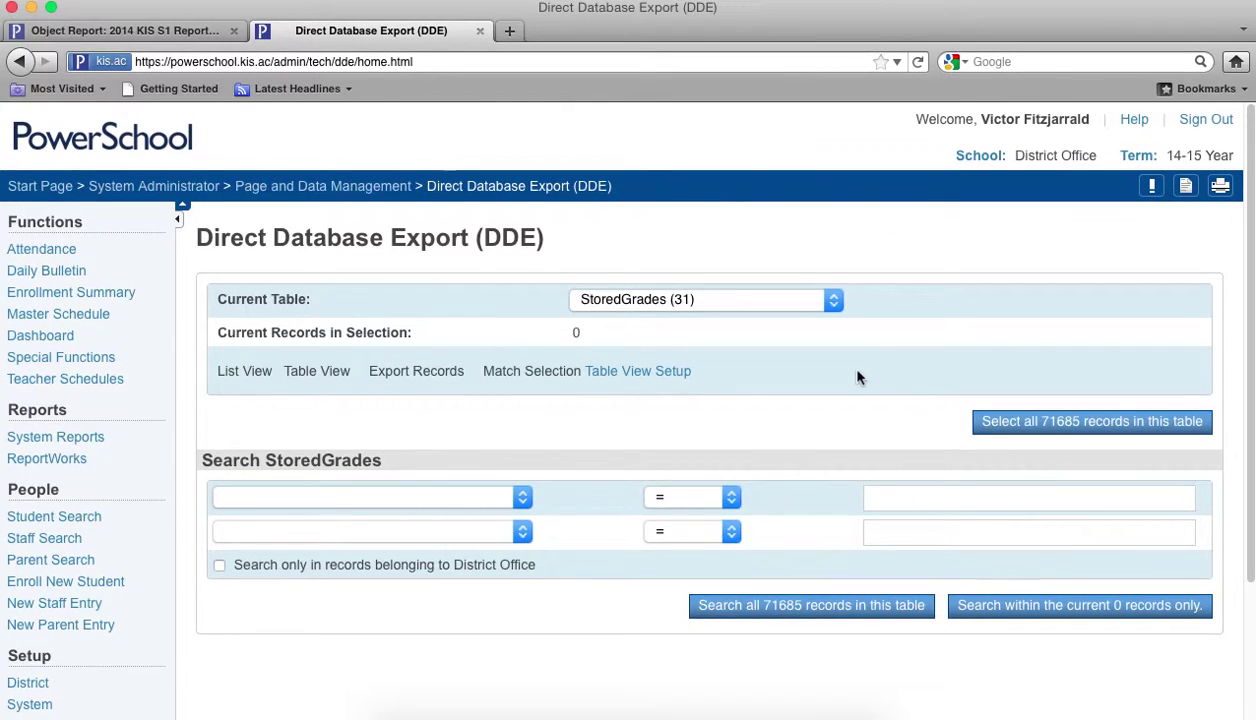
click(895, 605)
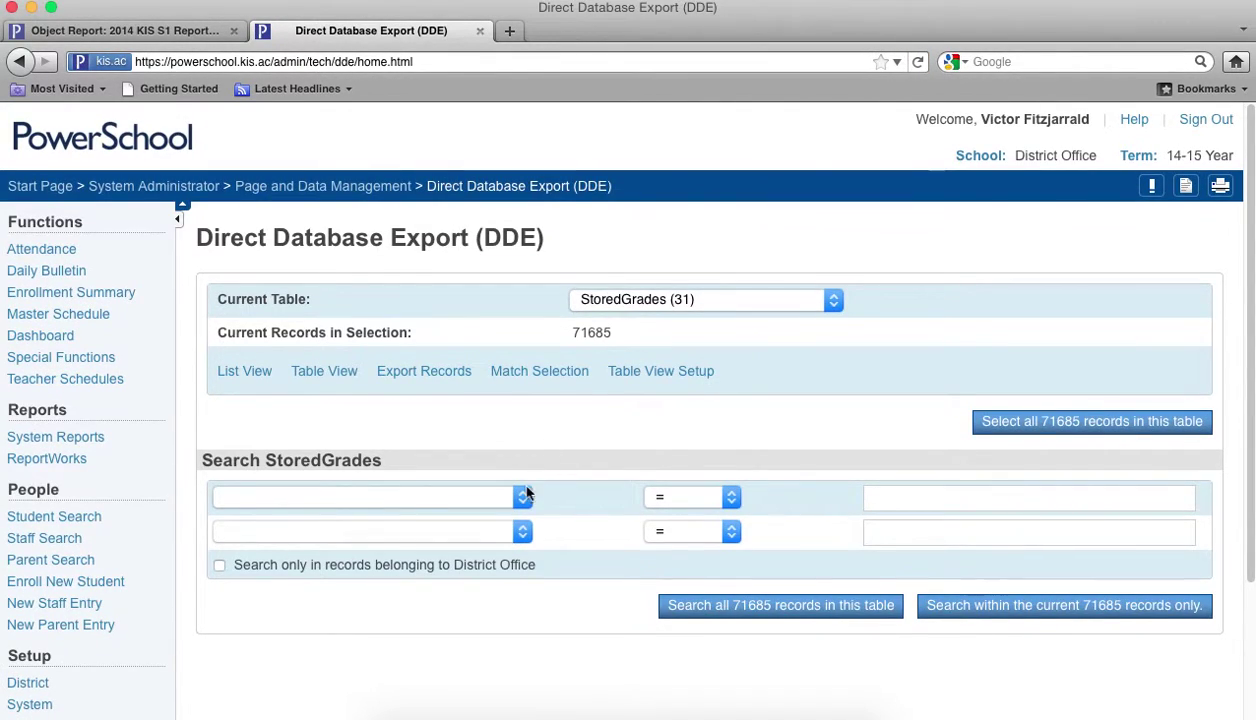
Set the first search row to TermID >= 2400.
click(516, 499)
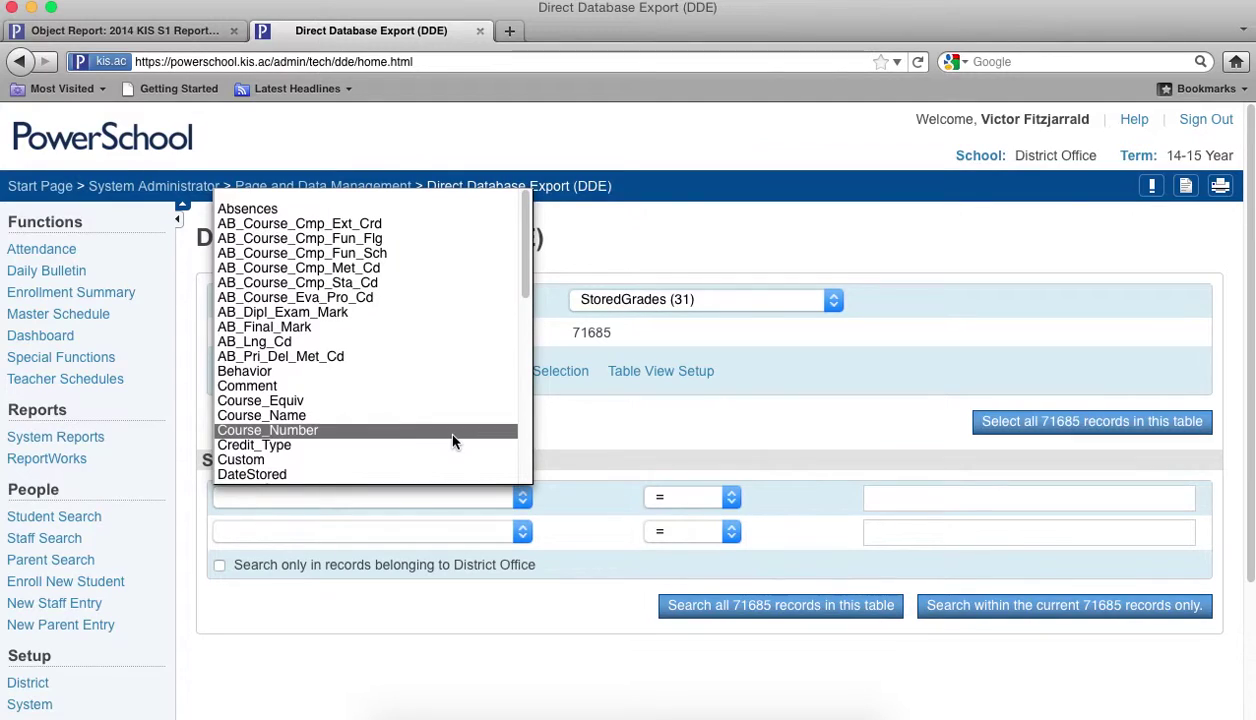
scroll(452, 441, down, 10)
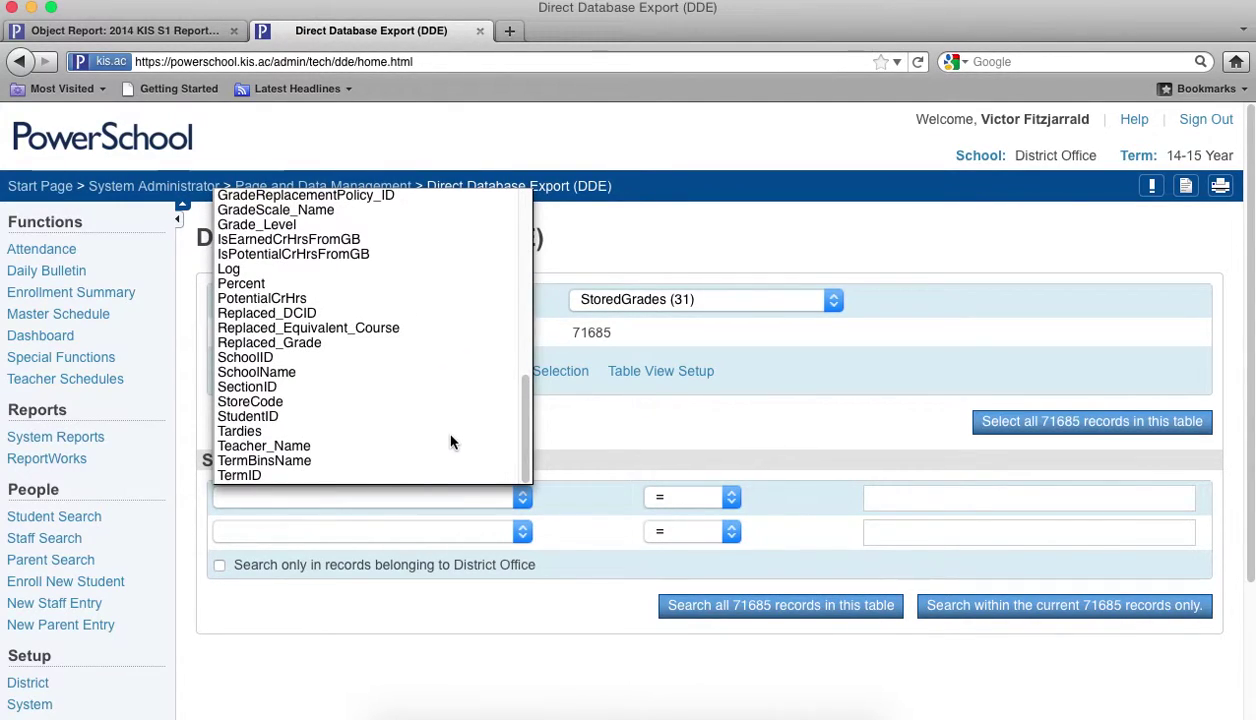
click(366, 475)
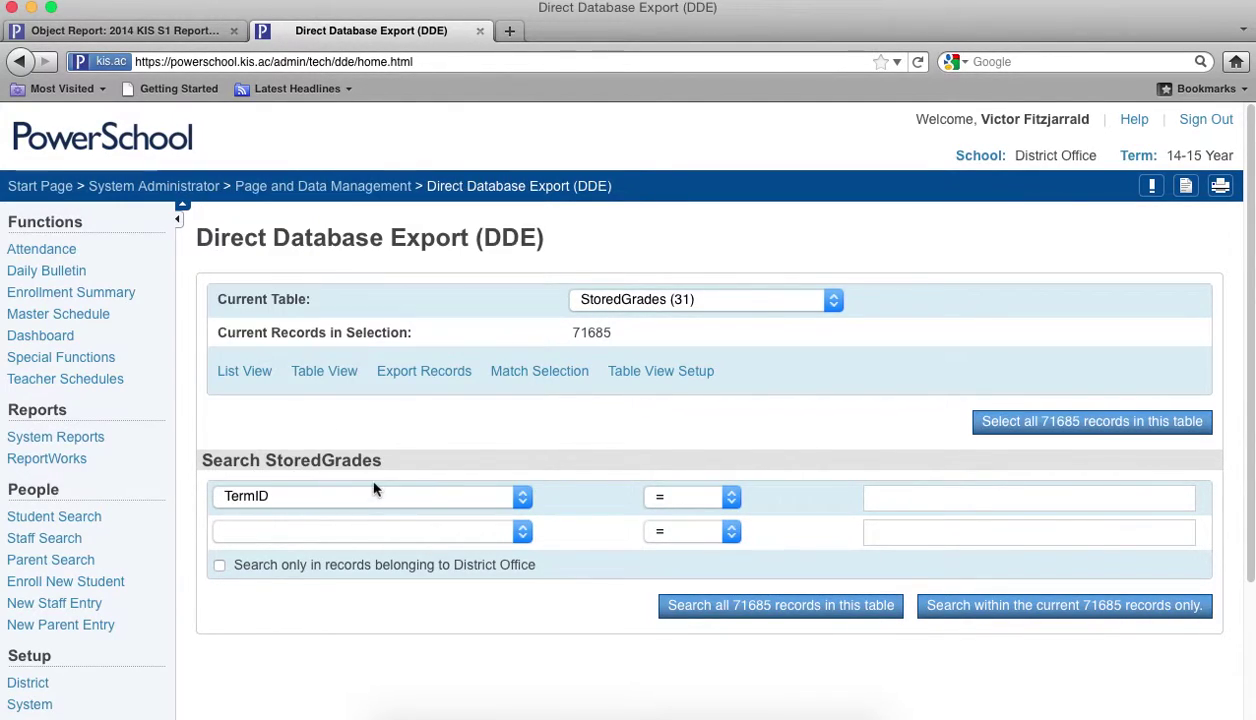
click(714, 498)
click(707, 562)
click(886, 498)
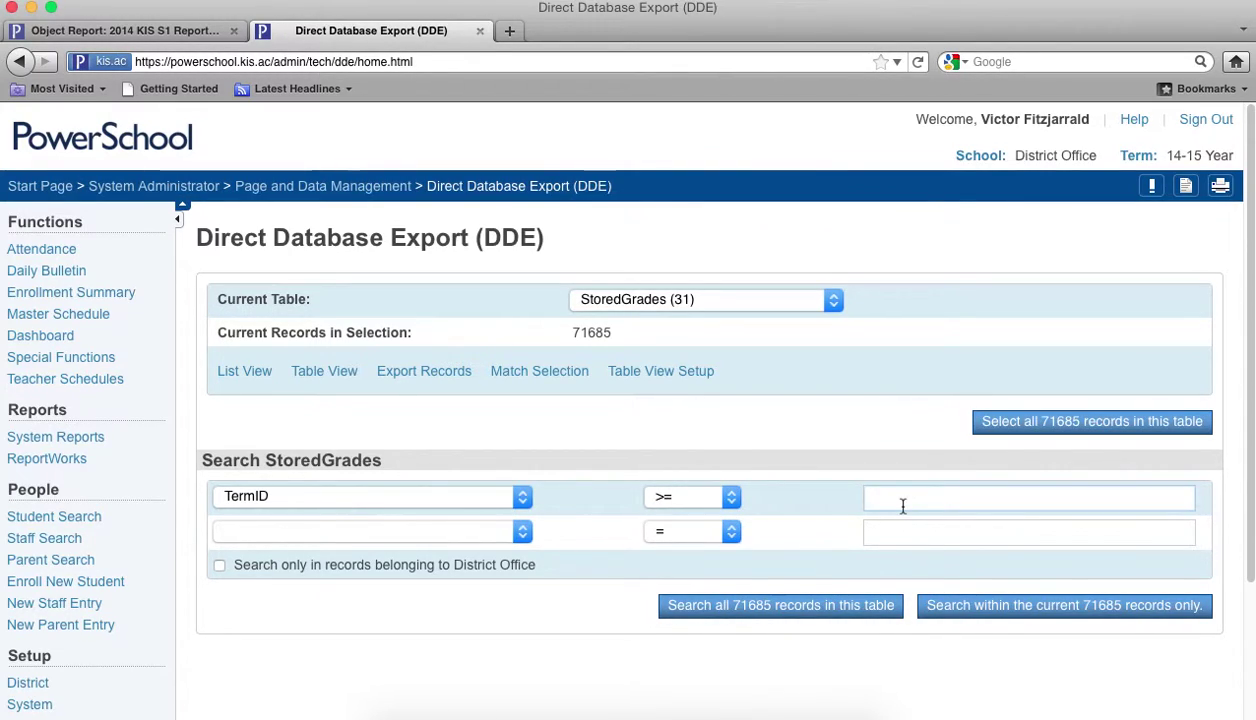
text(24)
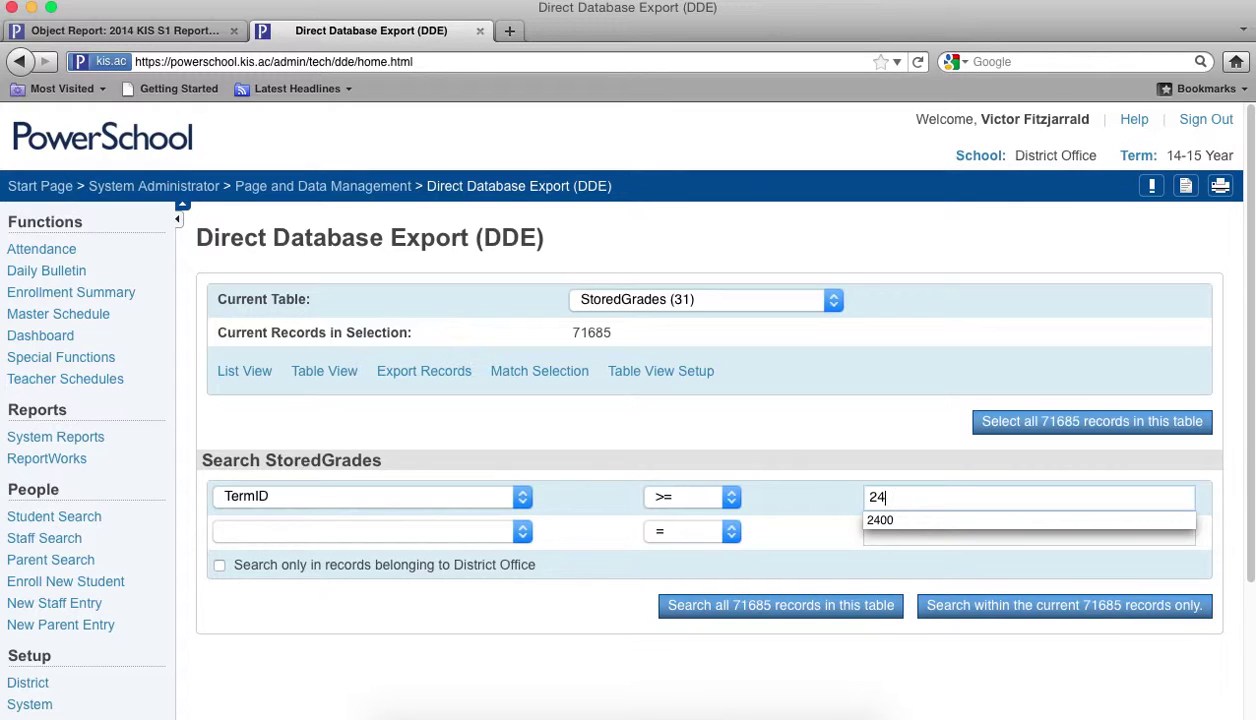
text(00)
Add a second row StoreCode = S1 and run the search, leaving 8886 records.
click(521, 530)
scroll(476, 455, down, 10)
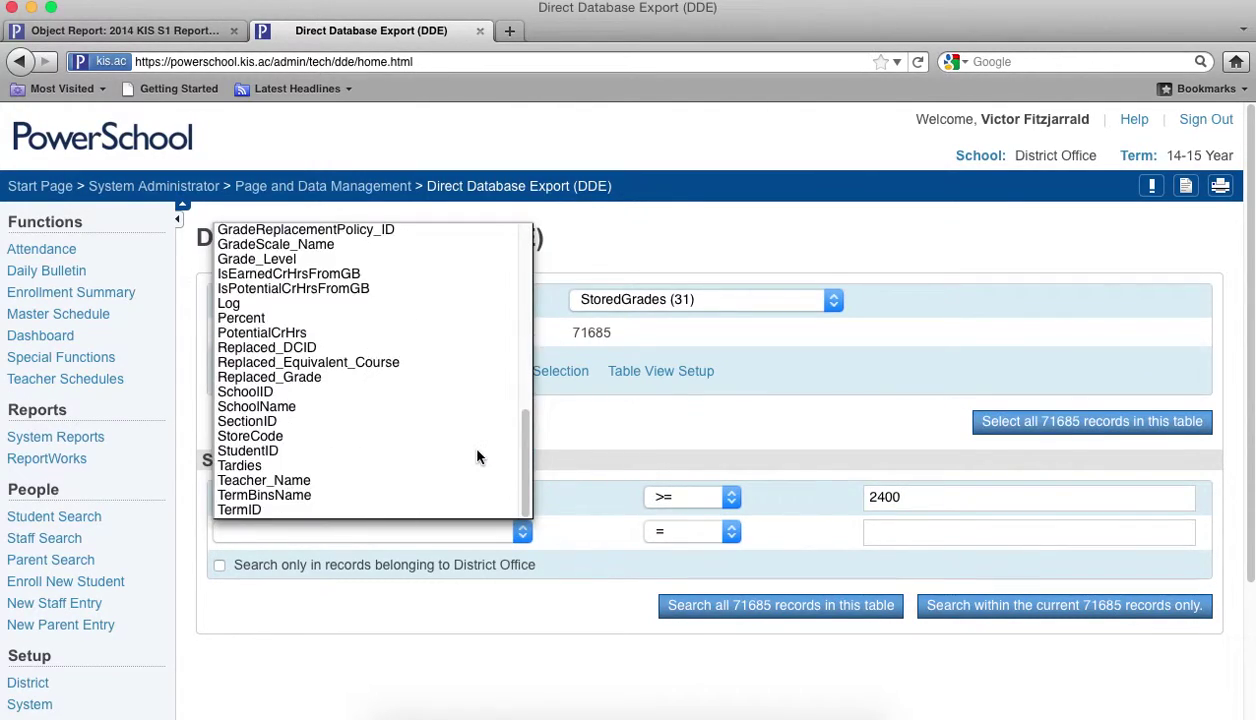
click(414, 436)
click(884, 538)
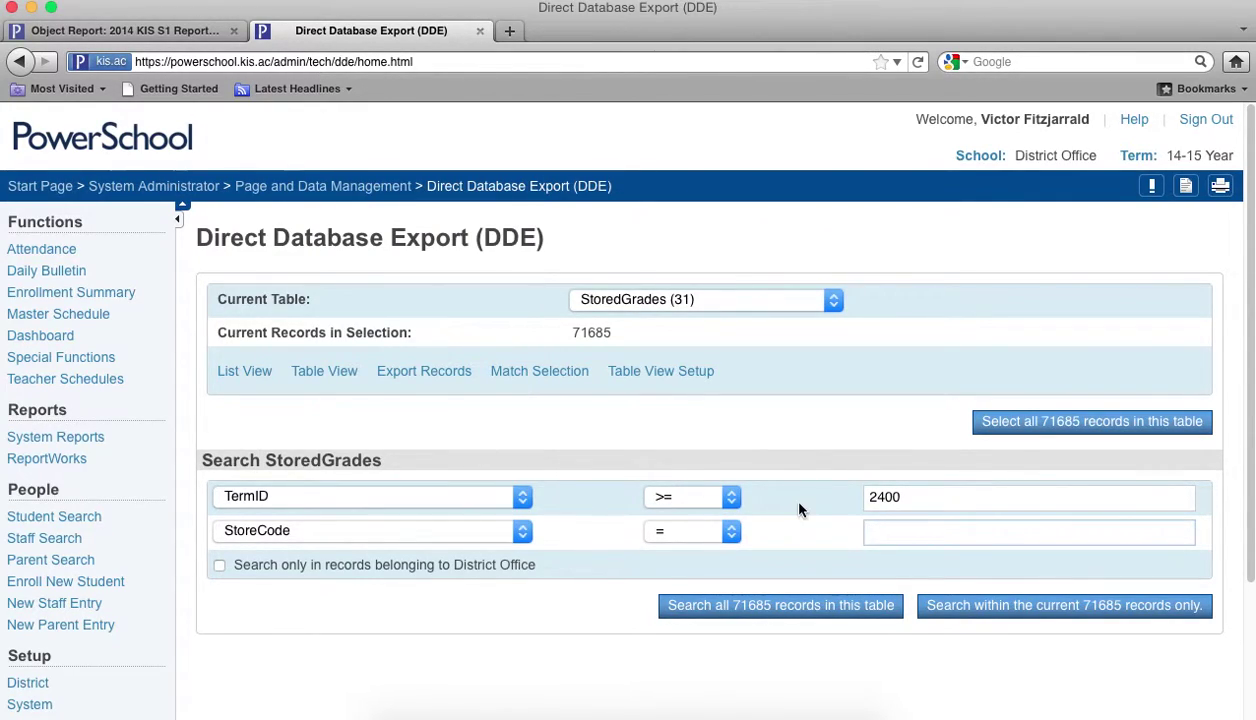
text(S1)
click(872, 607)
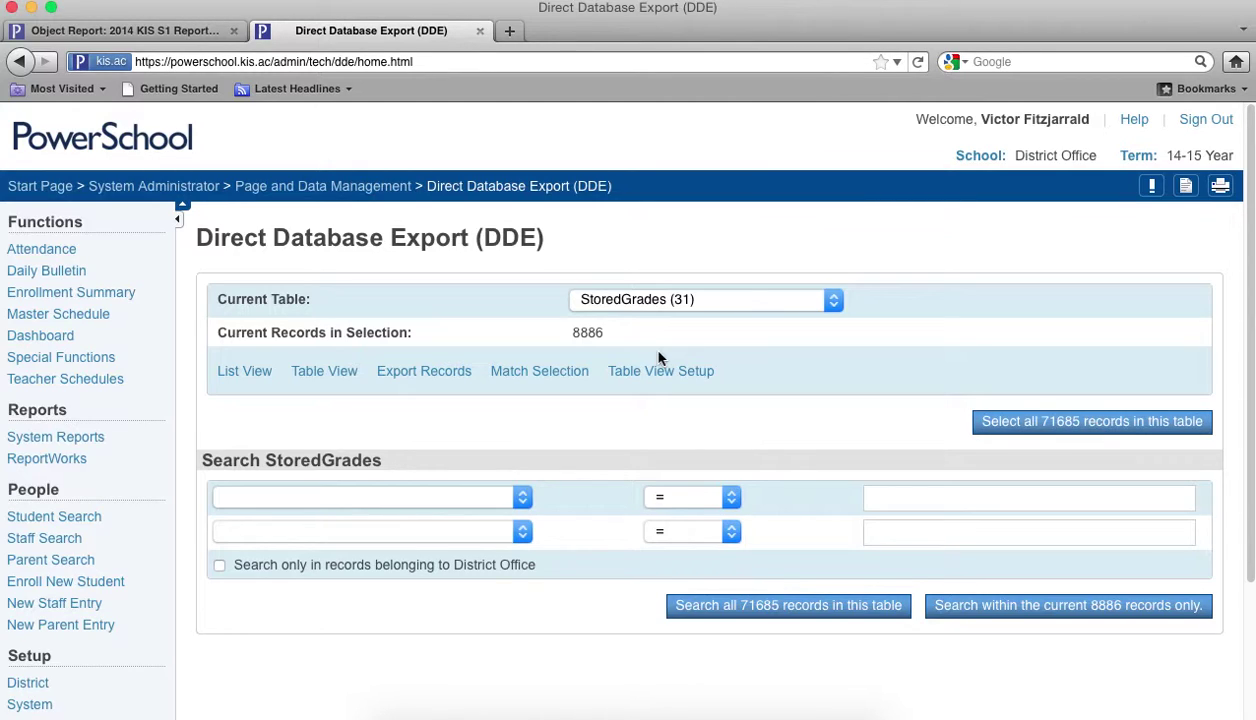
Set a new search row to SchoolID with an equals comparison on the 8886 records.
click(522, 500)
scroll(444, 410, down, 10)
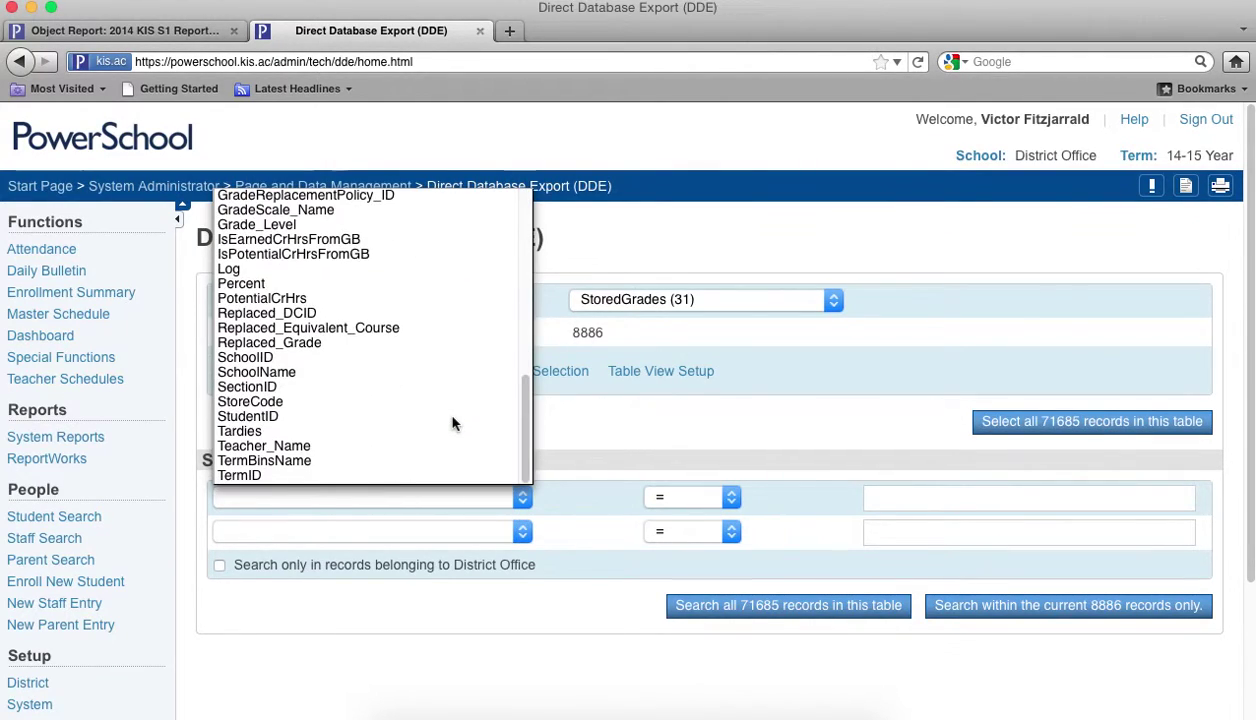
click(430, 366)
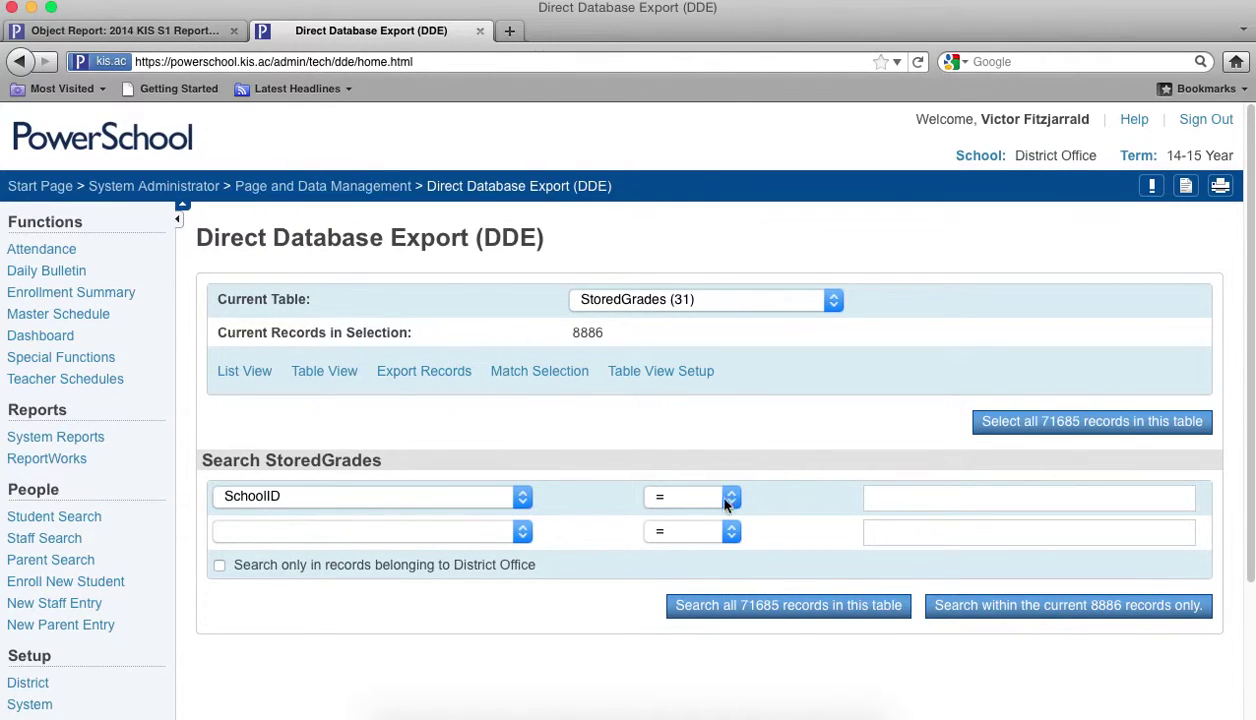
click(893, 496)
Change the page address from dde to usm and open Modify Records for the selected StoredGrades.
double_click(340, 62)
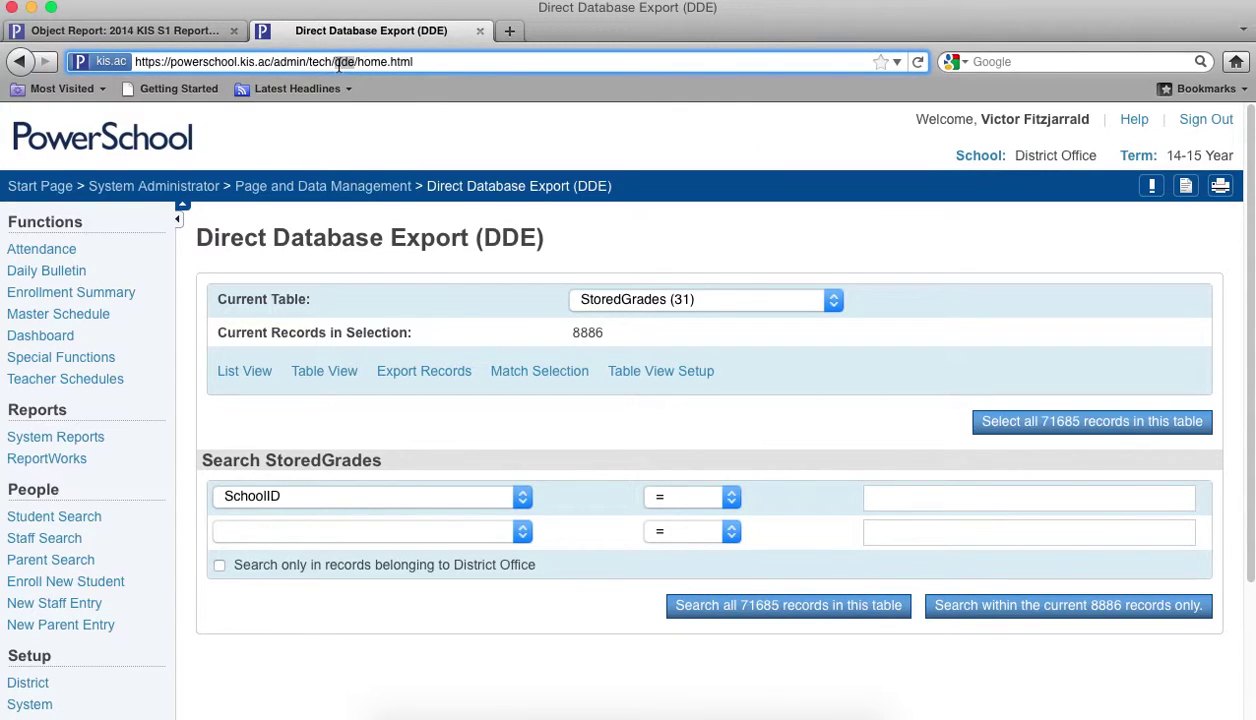
text(us)
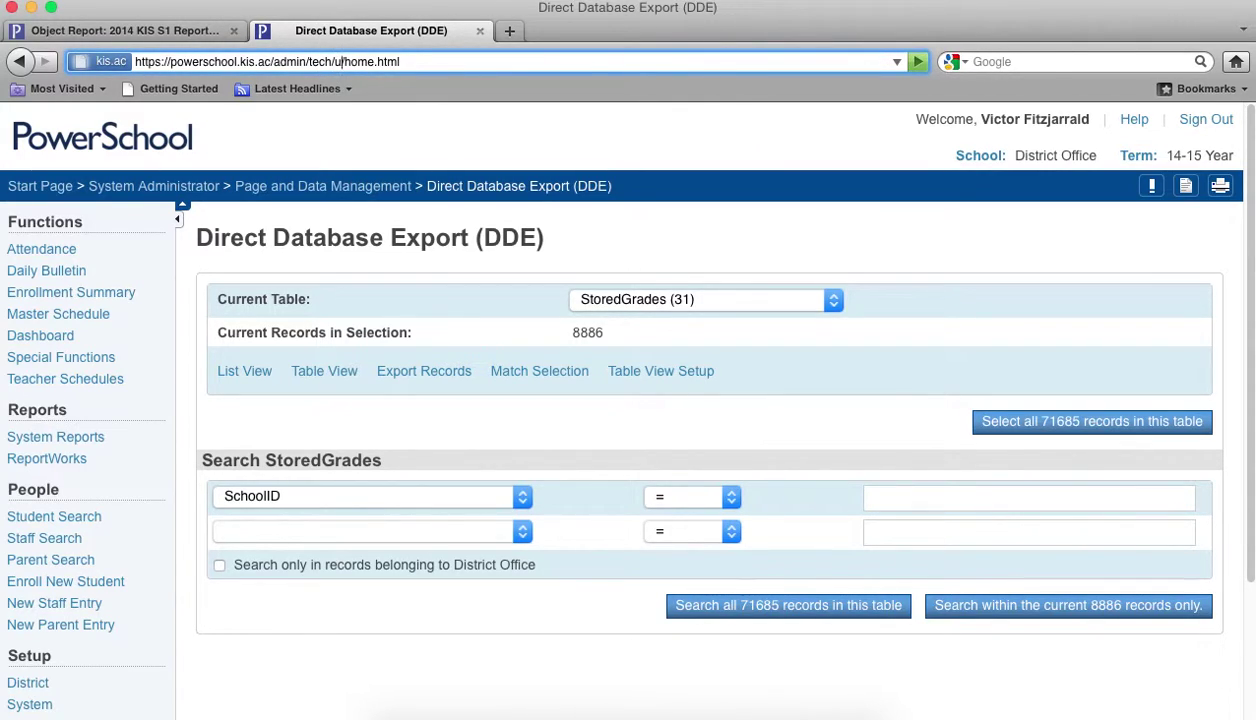
text(m)
key(Return)
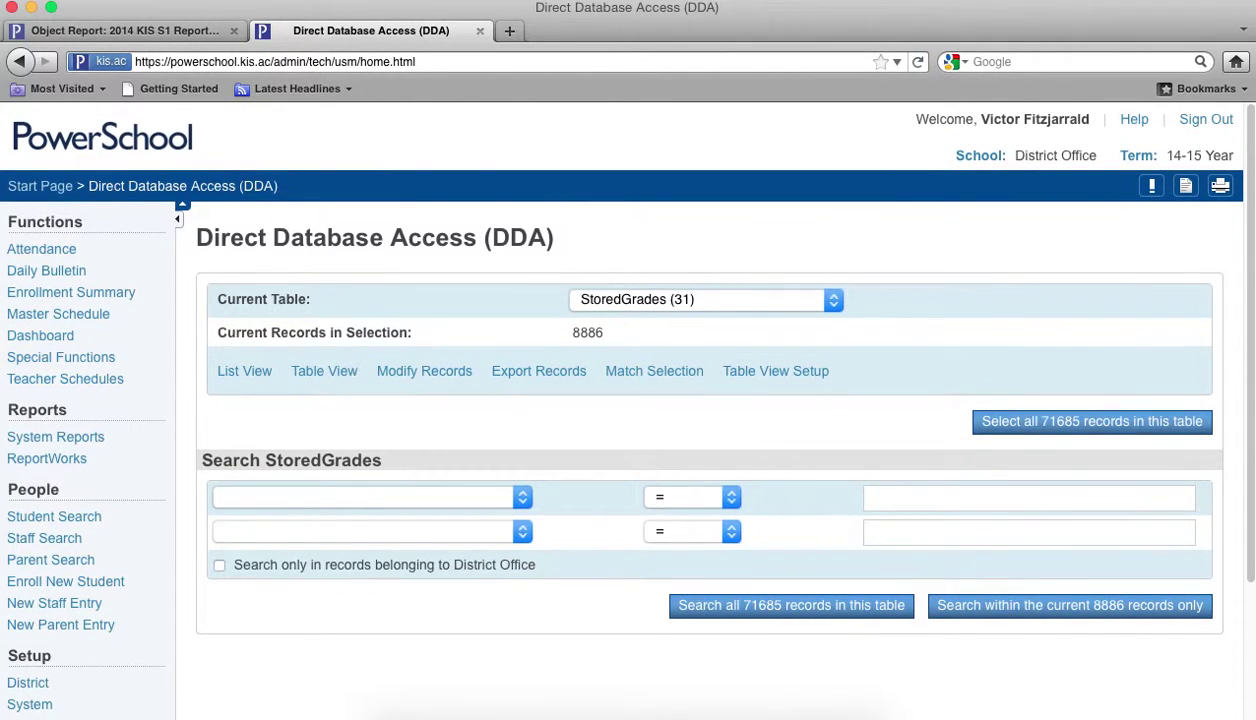
click(440, 372)
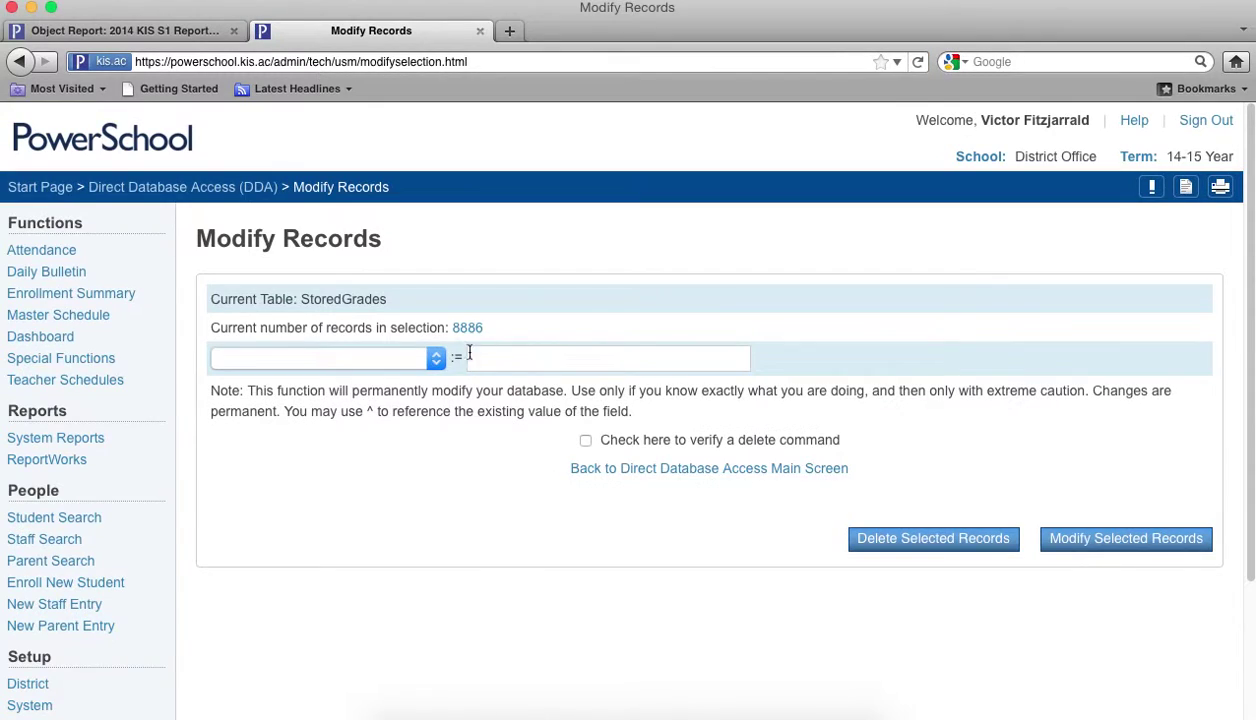
click(357, 357)
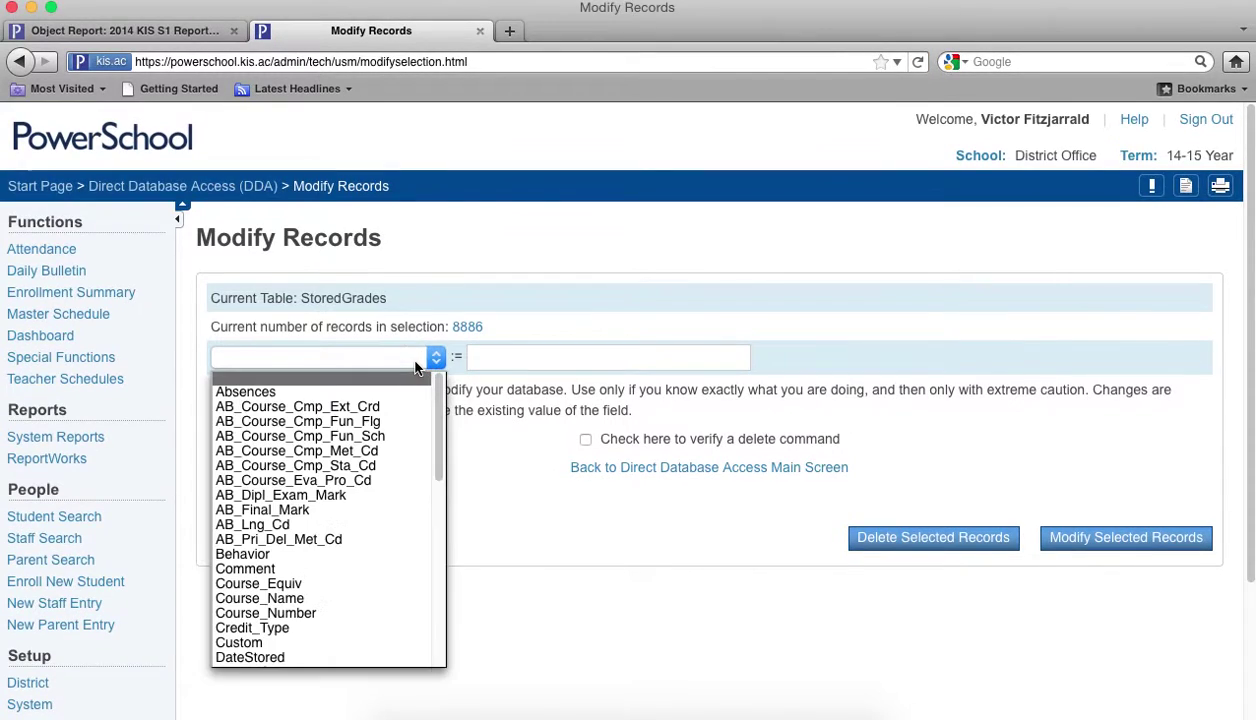
Set Credit_Type to ^,14-15,S1 to append 14-15,S1, then return to the report card object report.
click(347, 628)
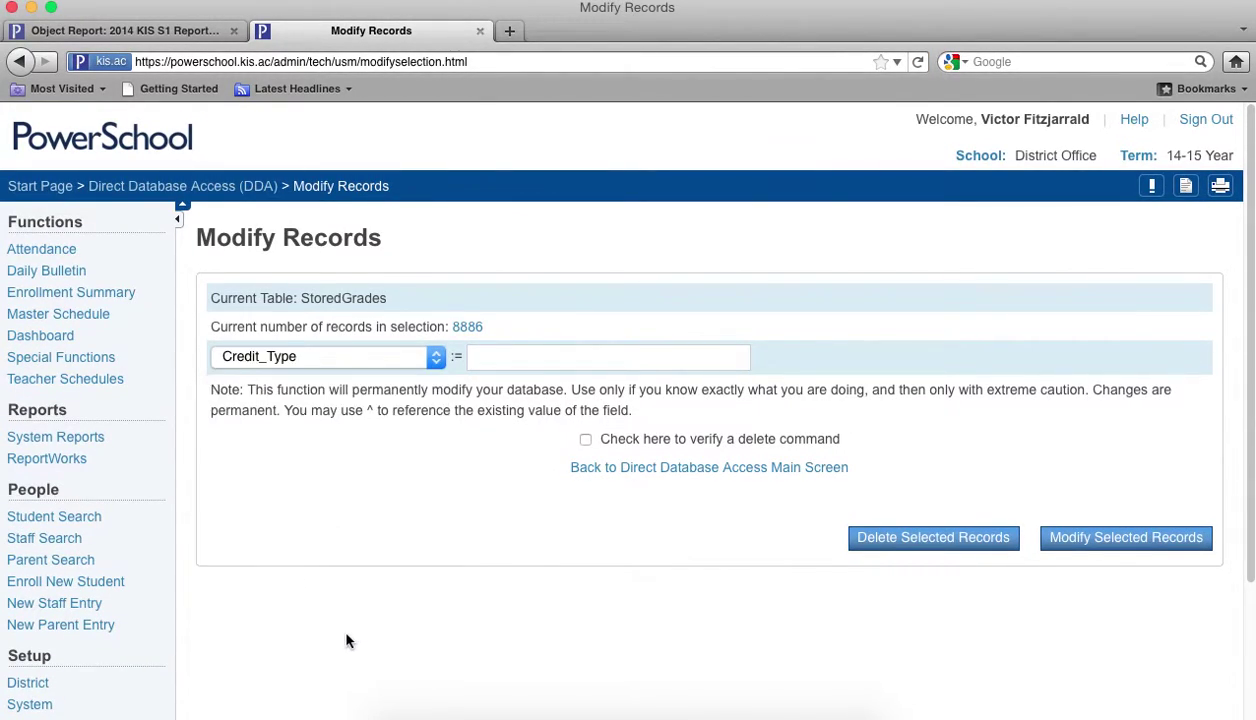
click(517, 364)
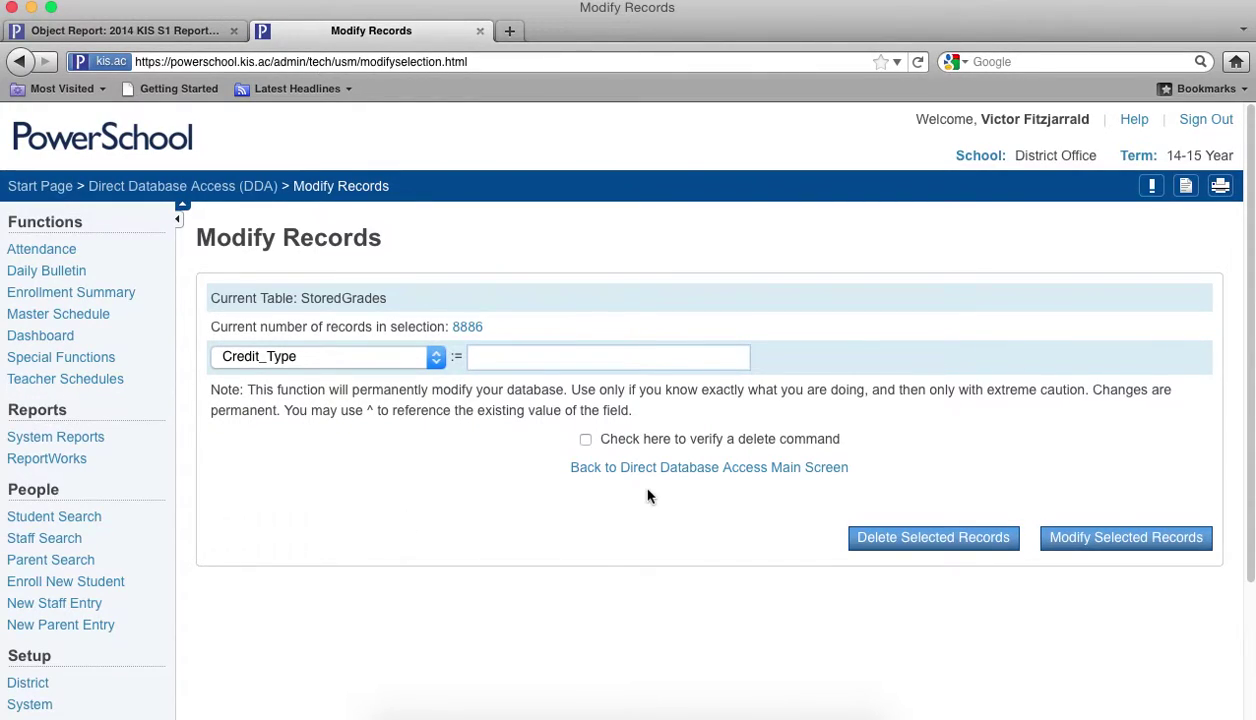
text(^,14-15,S1)
click(201, 36)
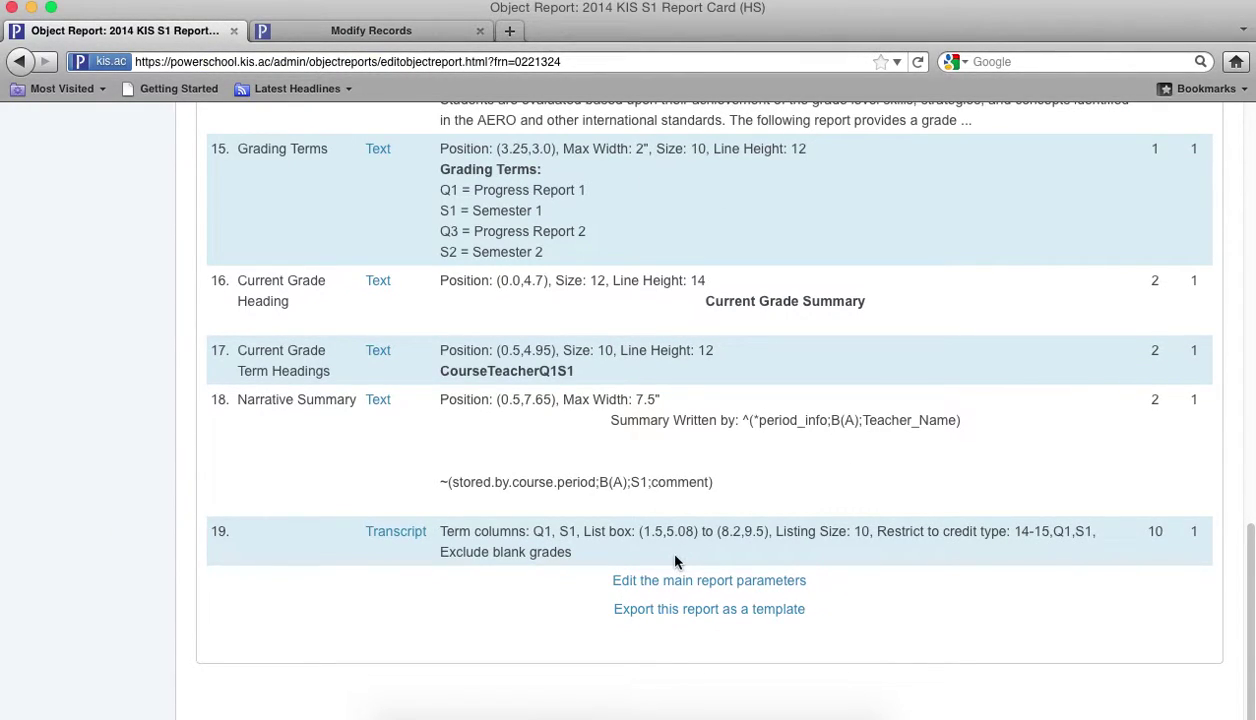
Open the Transcript object (row 19) to edit its settings.
click(412, 533)
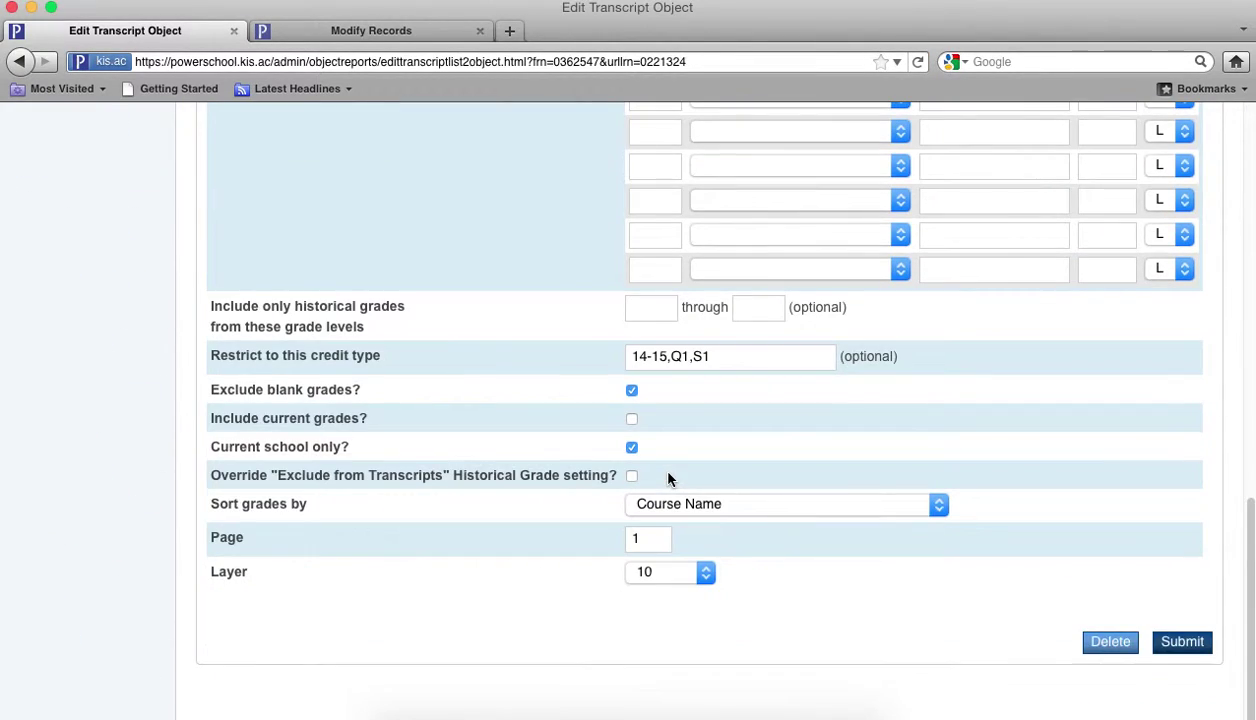
click(713, 357)
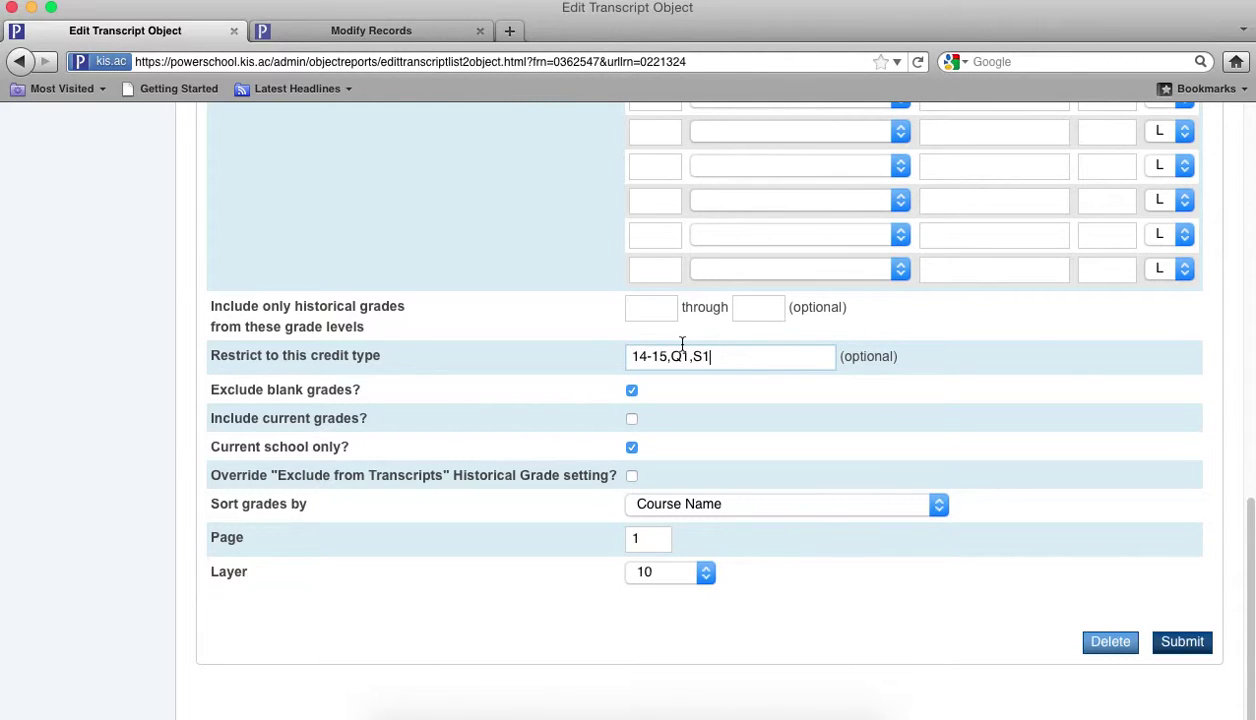